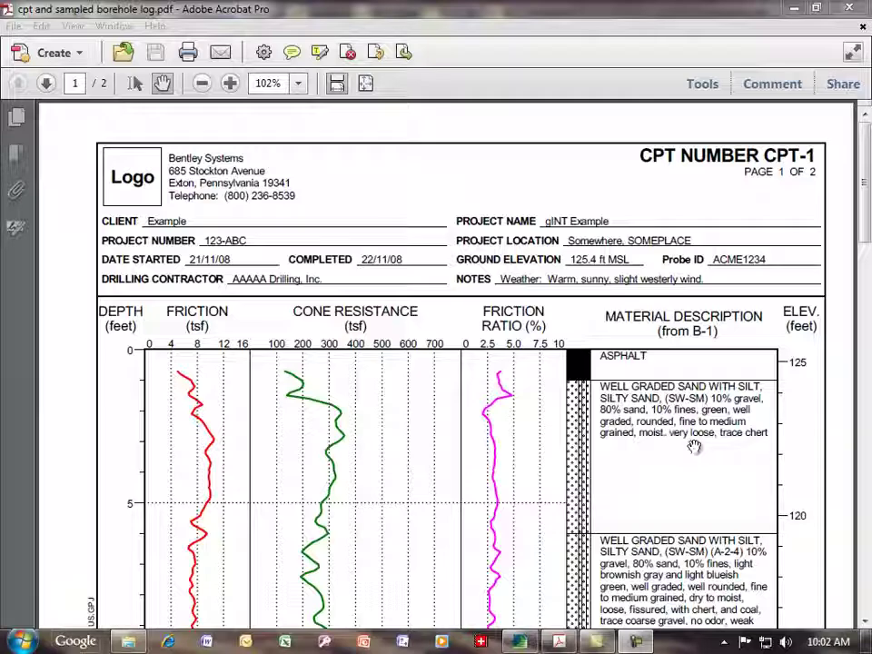
- Show the INPUT CPT table, where CPT-1 is linked to sampled borehole B-1
click(558, 639)
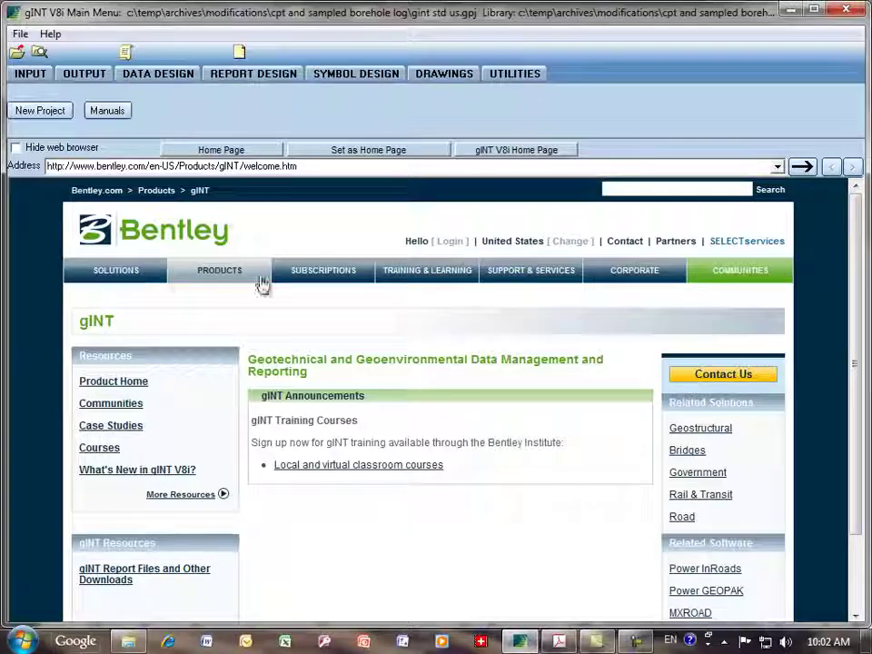
click(27, 73)
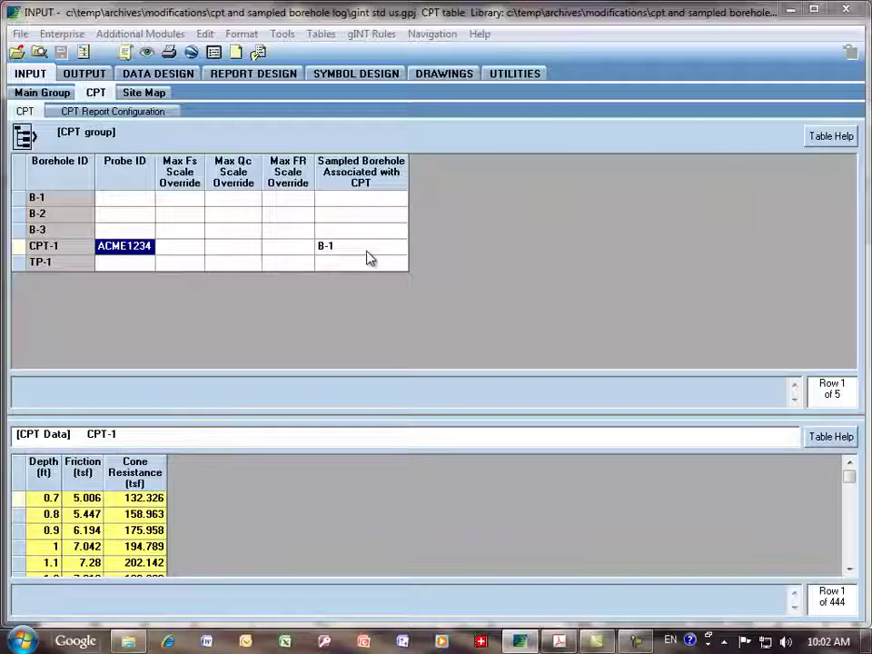
- Show the Configuration settings of the CPT log's graphic column in Report Design
click(277, 76)
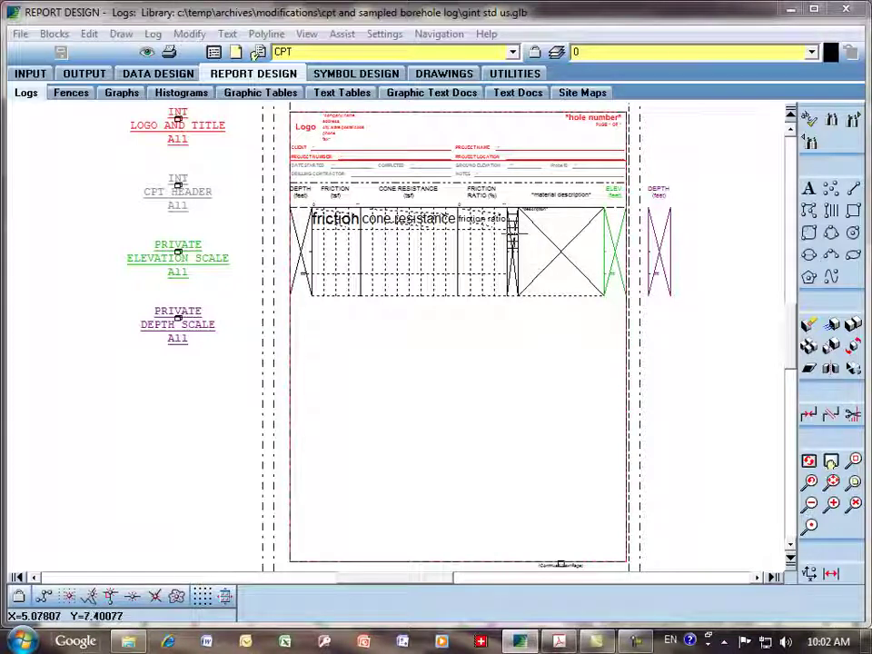
double_click(515, 244)
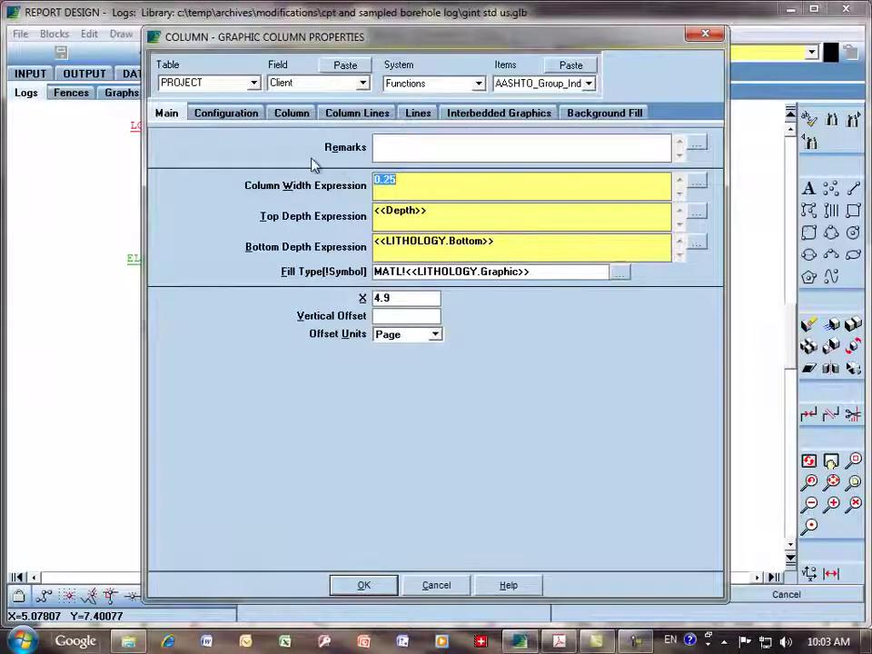
click(252, 114)
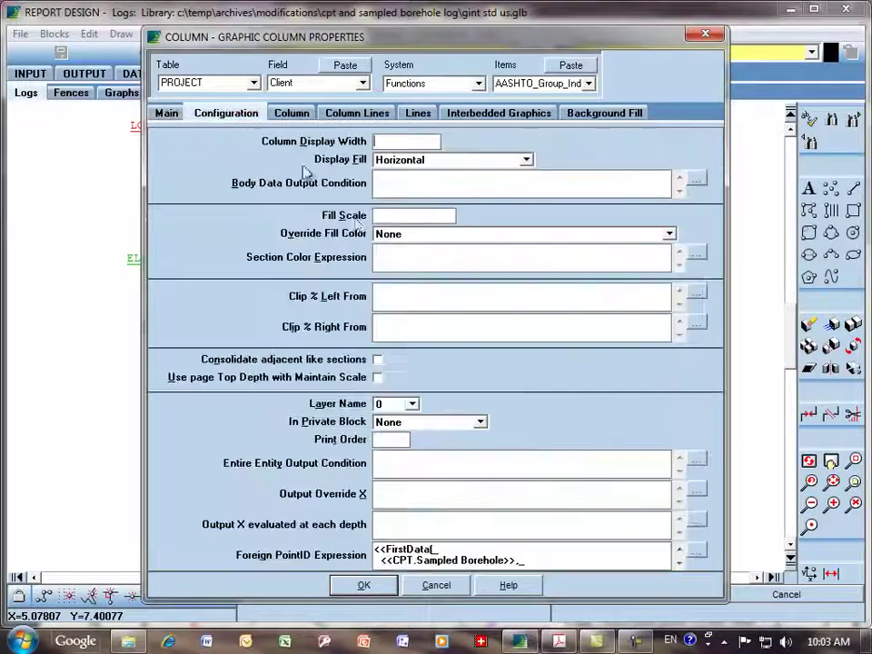
- Review the FirstData Foreign PointID expression's CPT.Sampled Borehole and POINT.PointID references, then cancel both dialogs
click(697, 554)
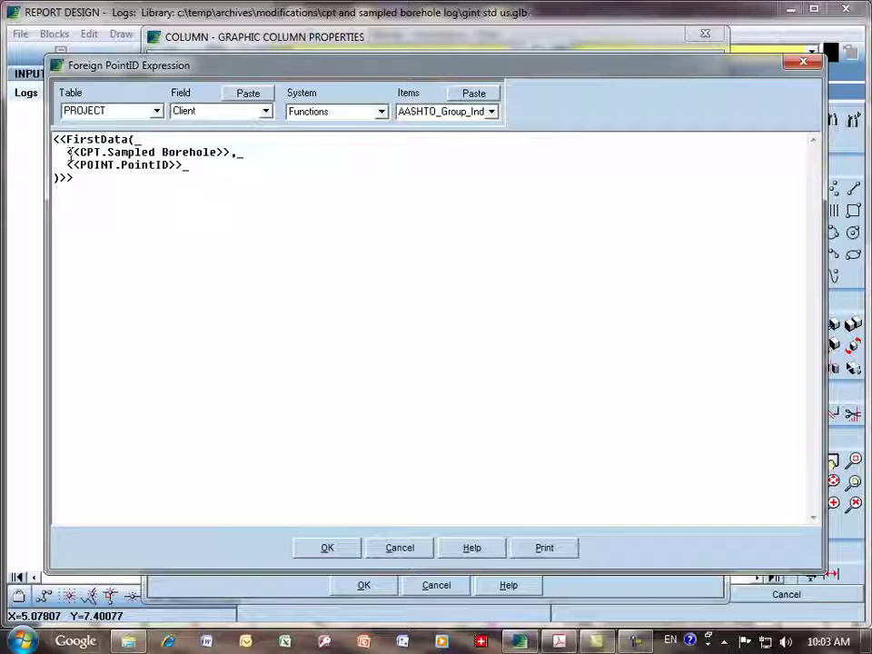
drag(66, 152, 230, 151)
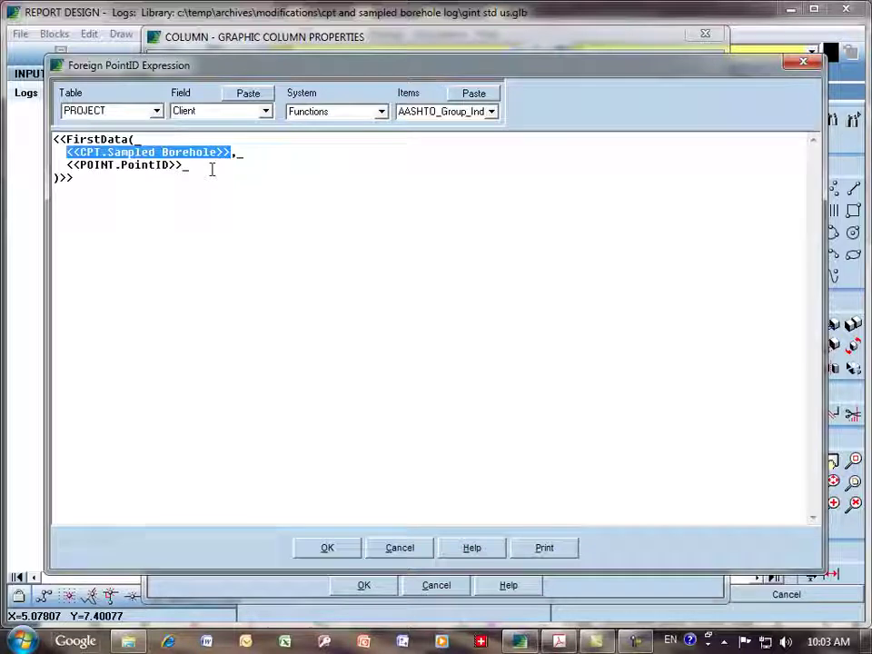
drag(185, 165, 68, 164)
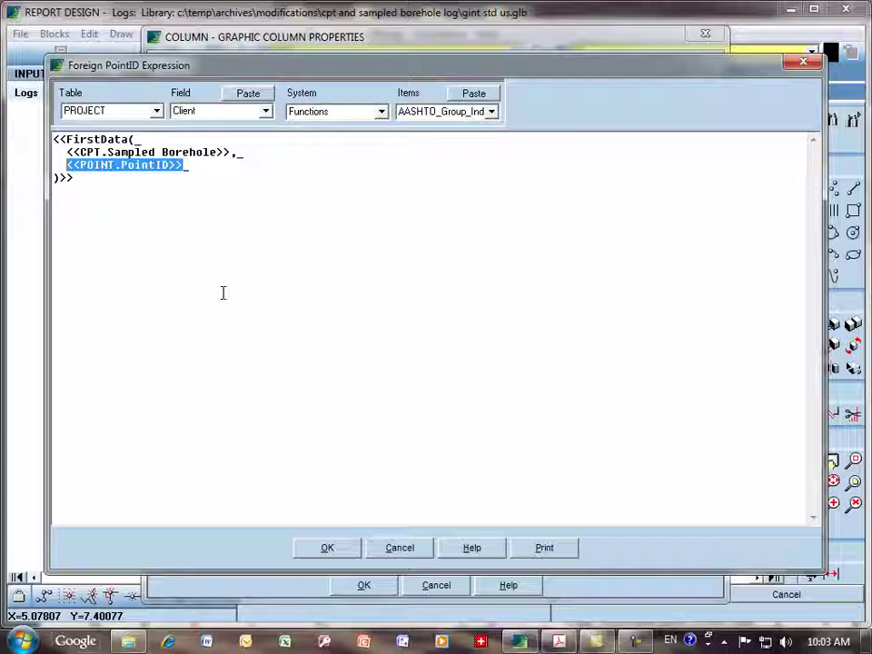
click(406, 551)
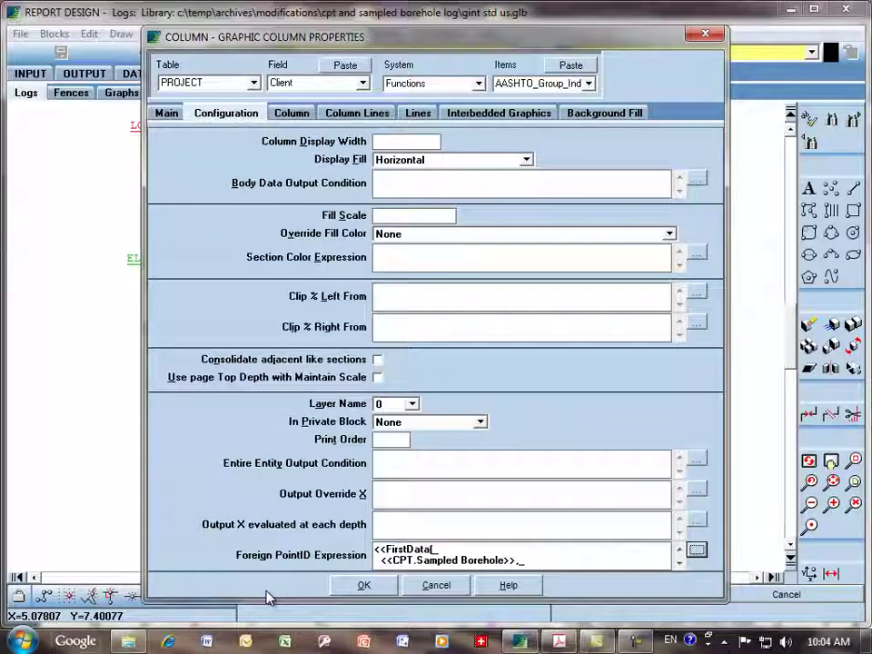
click(436, 586)
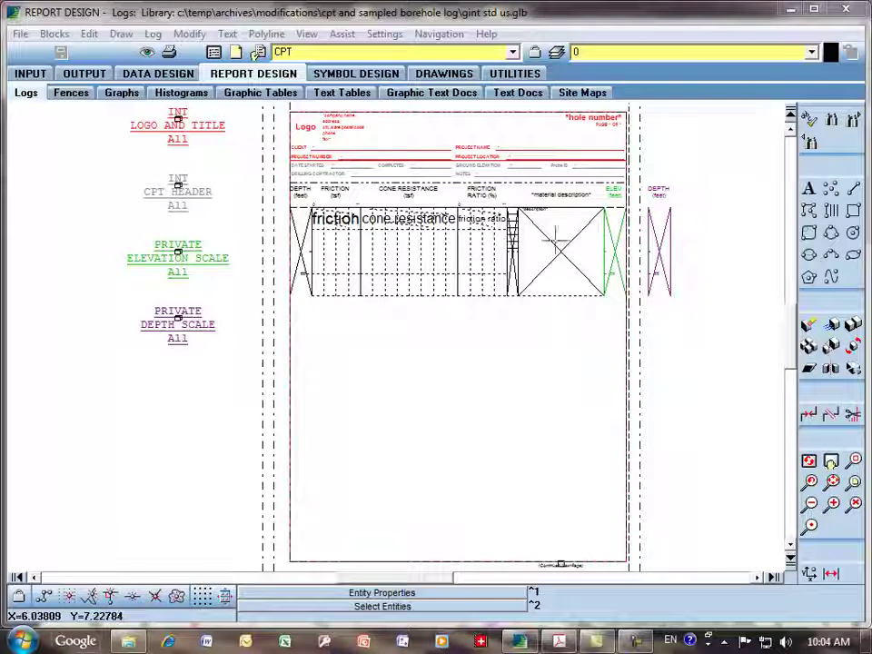
- Review the material description column's Foreign PointID expression without changing it
key(ctrl+1)
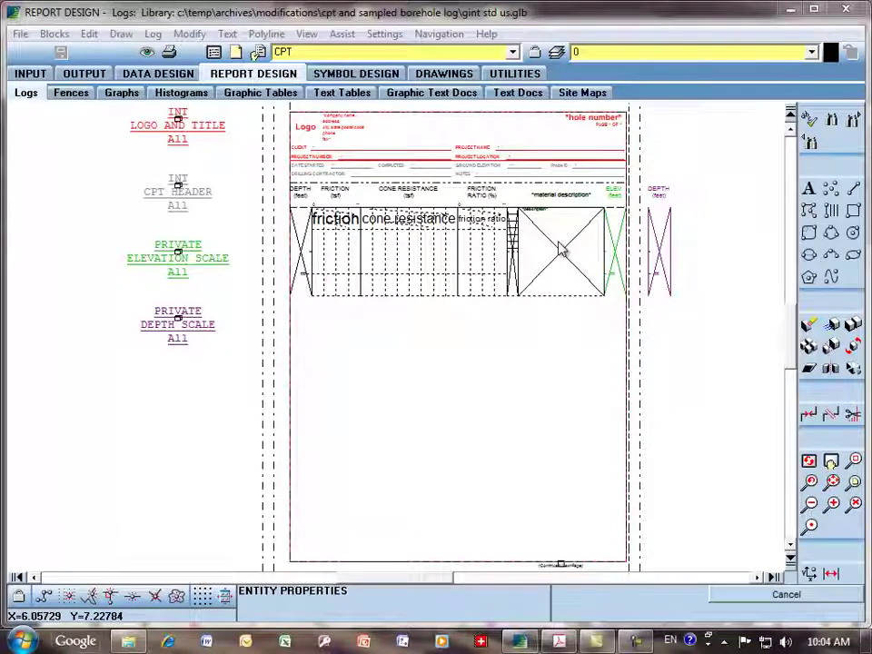
click(561, 250)
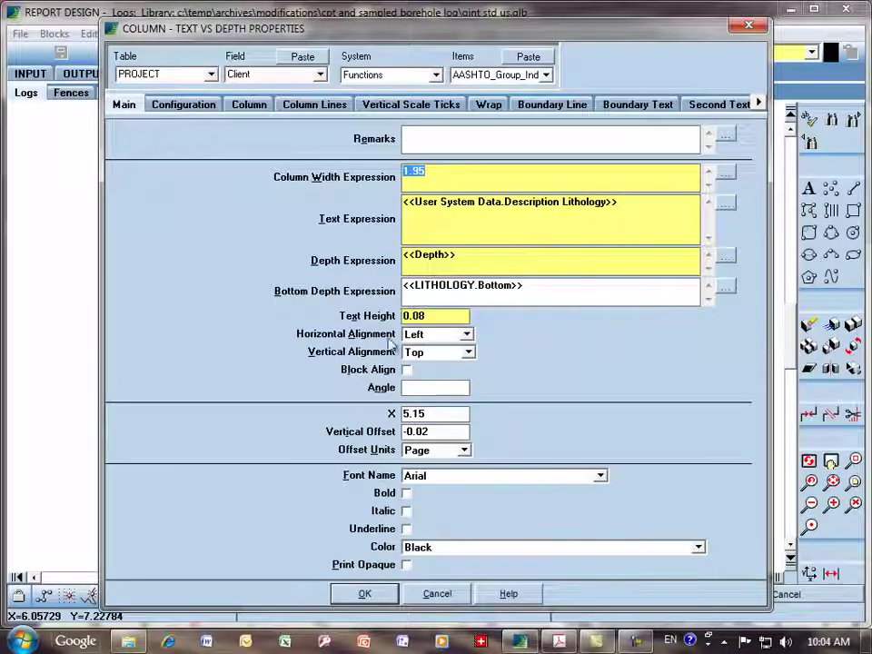
click(185, 105)
click(728, 570)
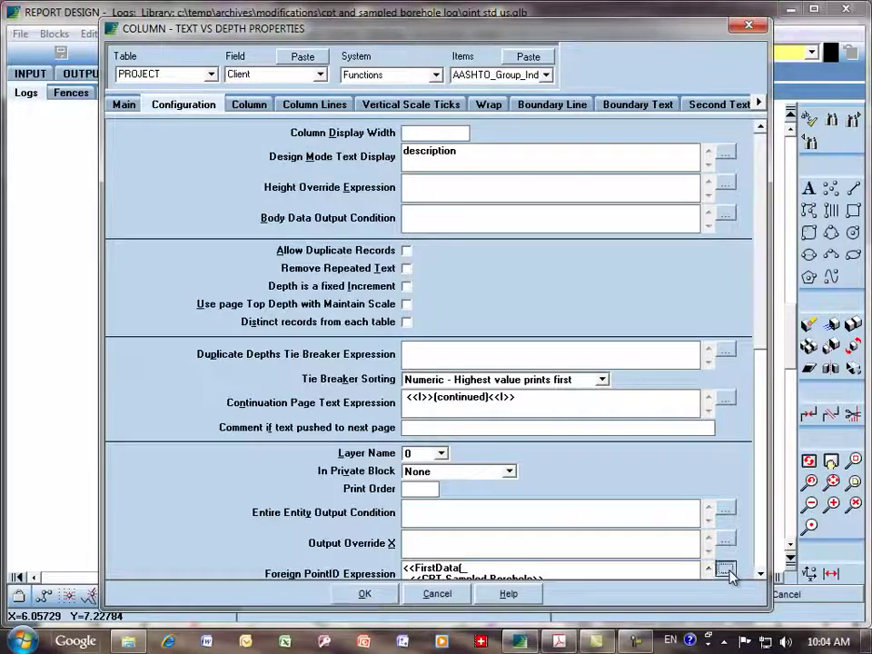
click(409, 548)
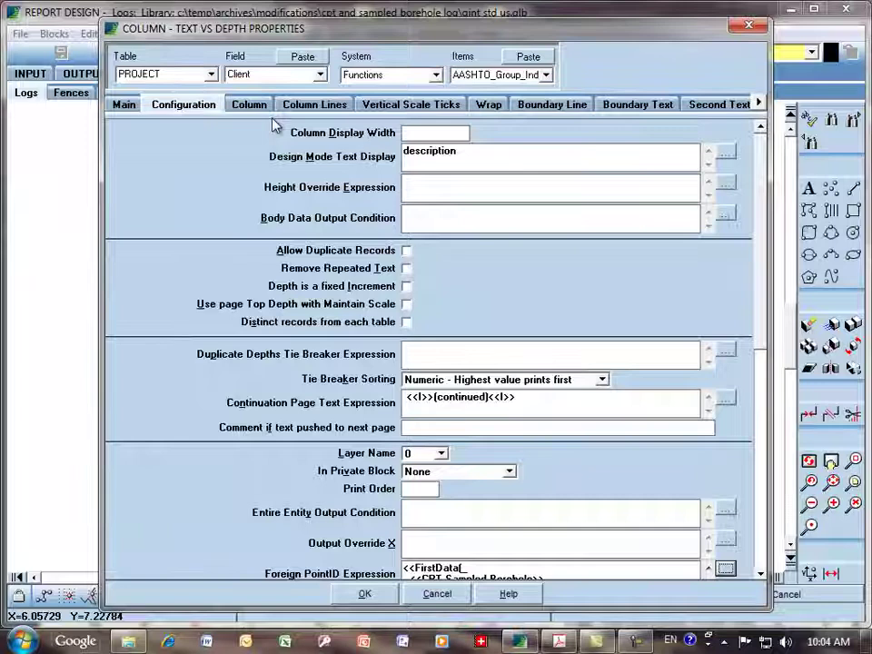
- Show the column's full Column Header Label IIf expression
click(250, 105)
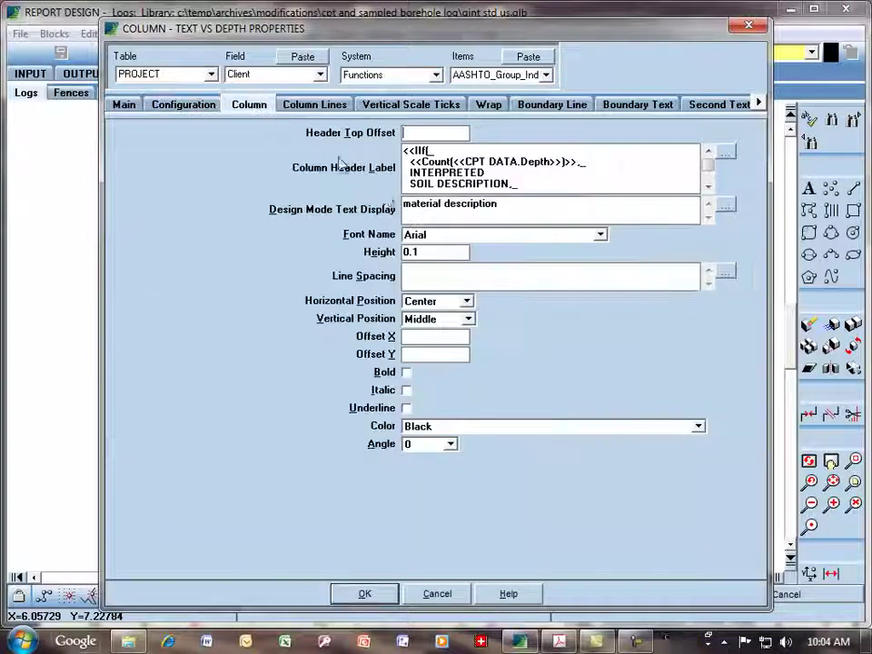
click(727, 155)
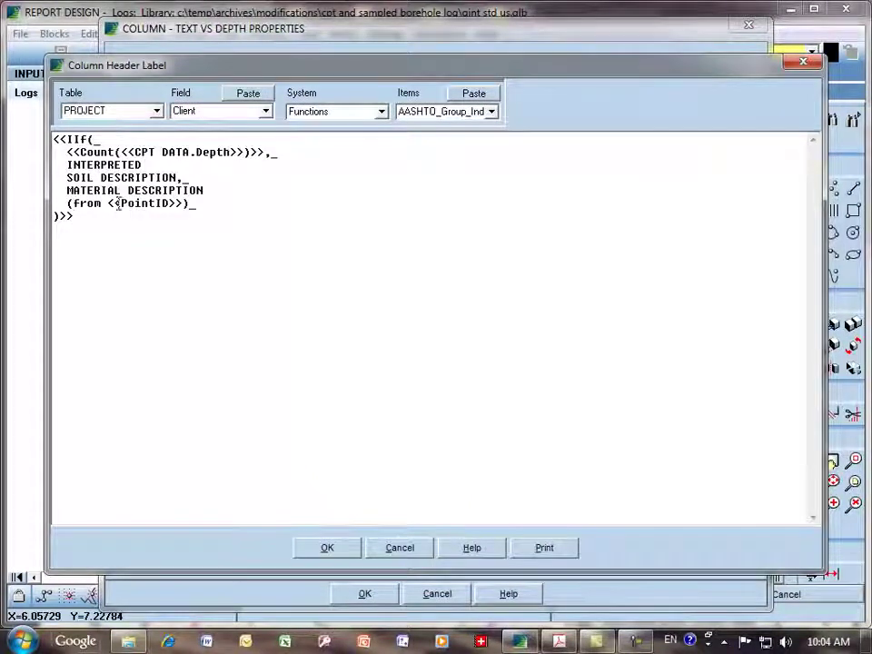
- Highlight <<PointID>> in the header label, then cancel the editor and Text vs Depth Properties
drag(108, 203, 185, 204)
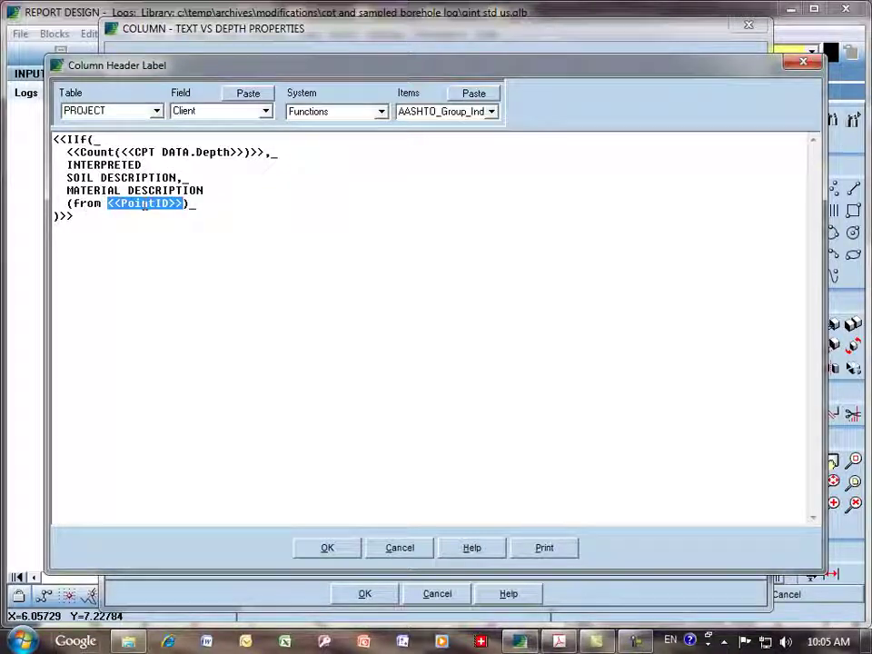
click(400, 548)
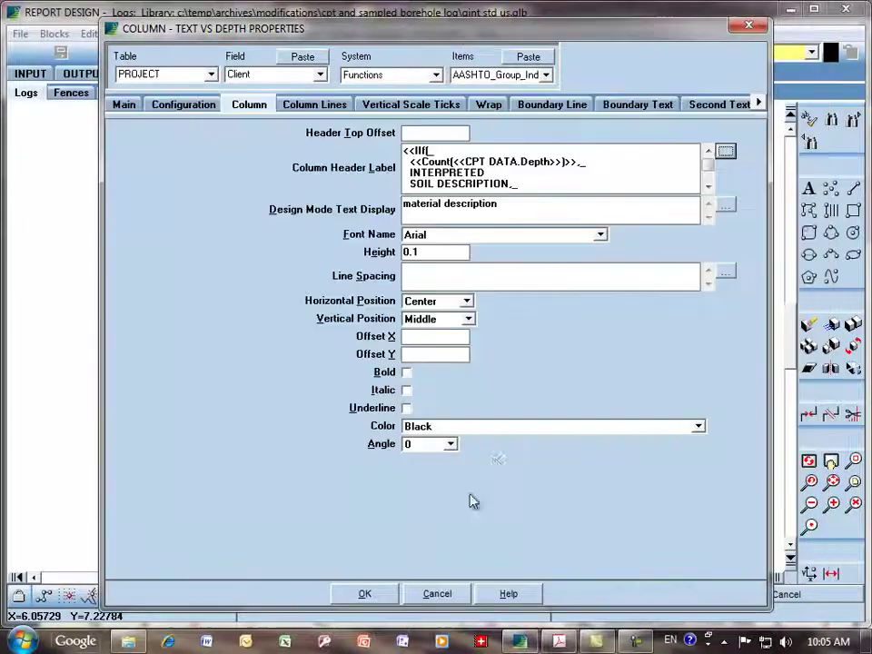
click(449, 595)
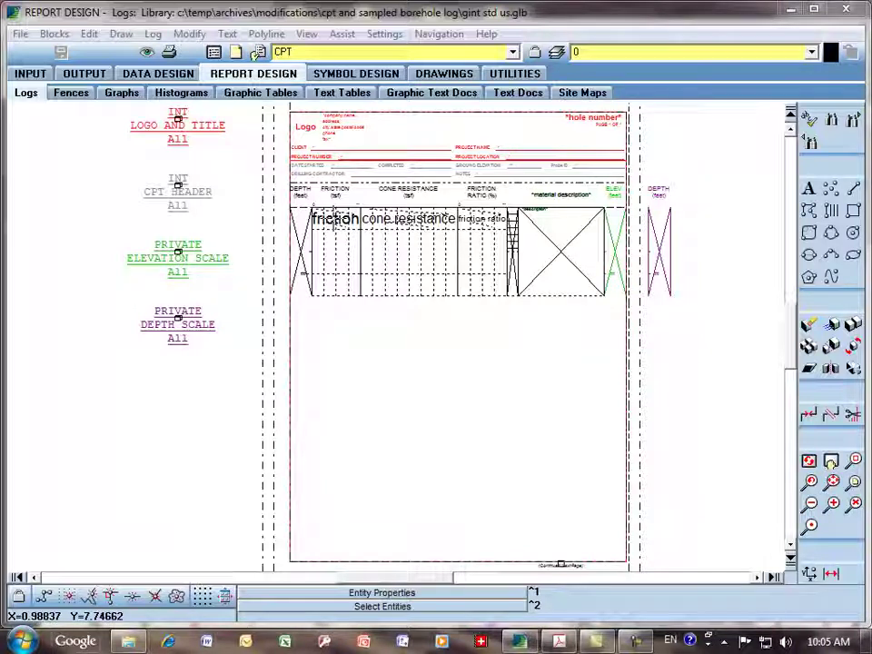
- Review the friction graph's Plot vs Depth Configuration settings and cancel without changes
double_click(335, 226)
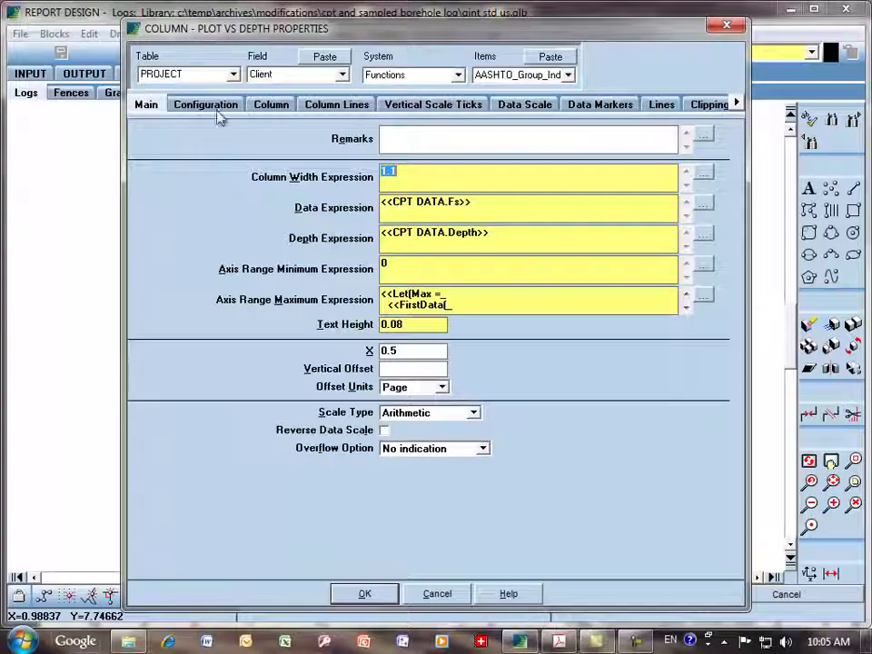
click(216, 109)
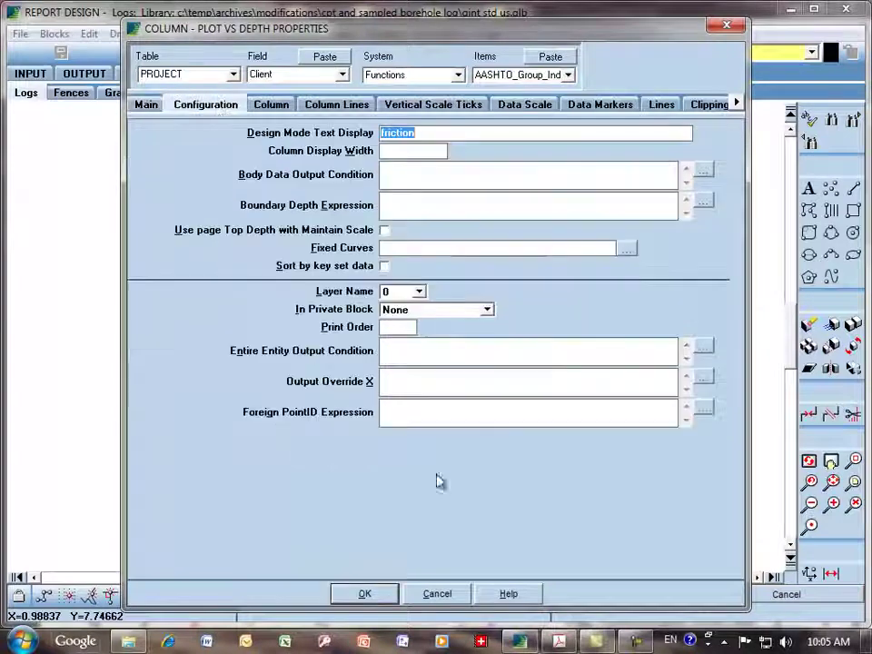
click(442, 598)
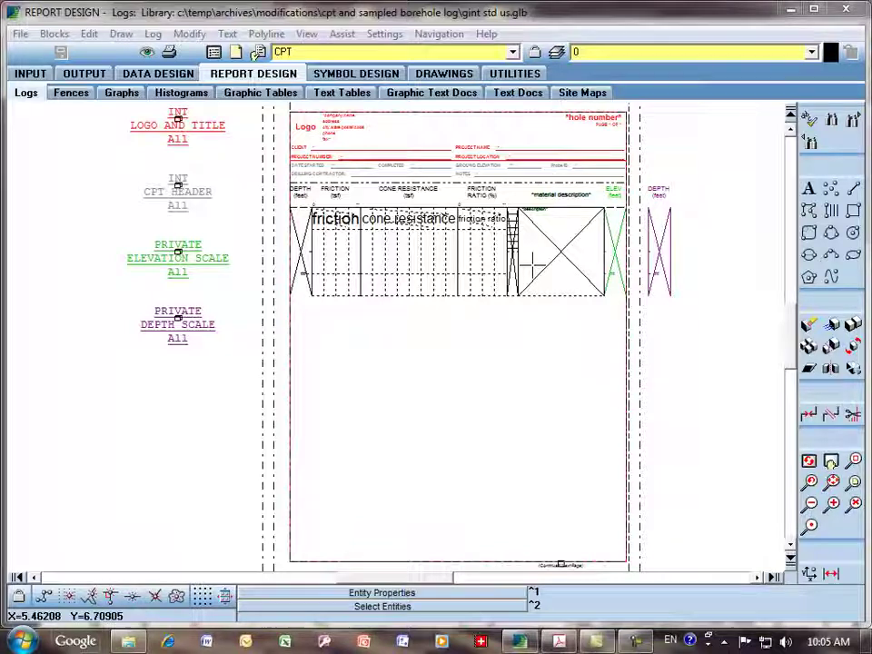
- Preview the CPT log output for borehole CPT-1
click(84, 74)
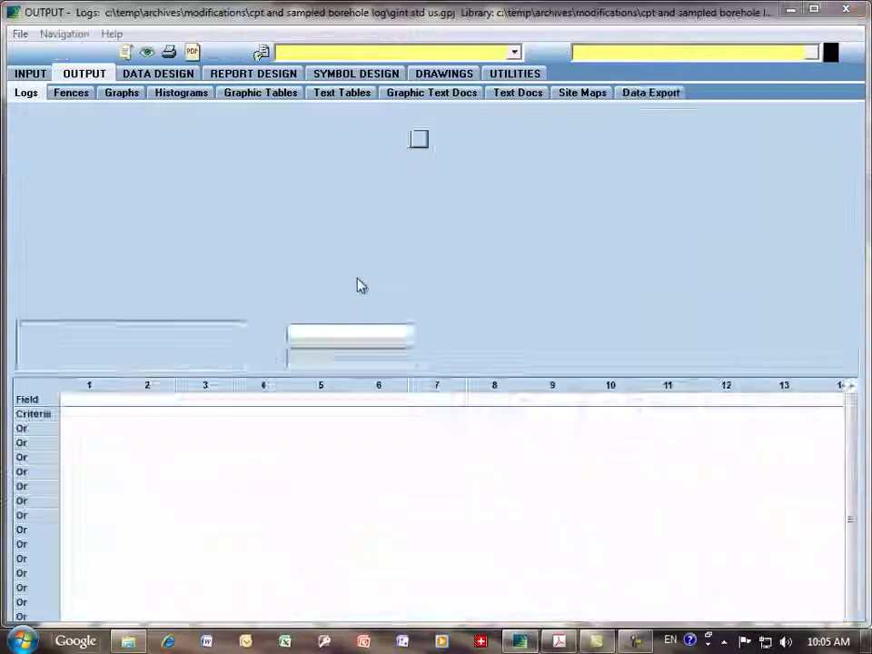
click(420, 194)
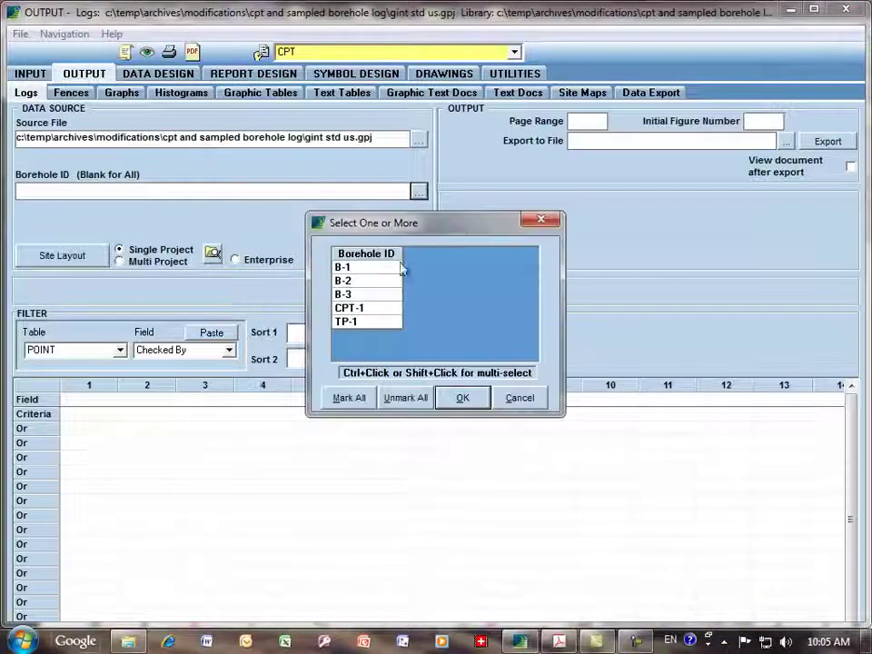
double_click(356, 306)
click(148, 52)
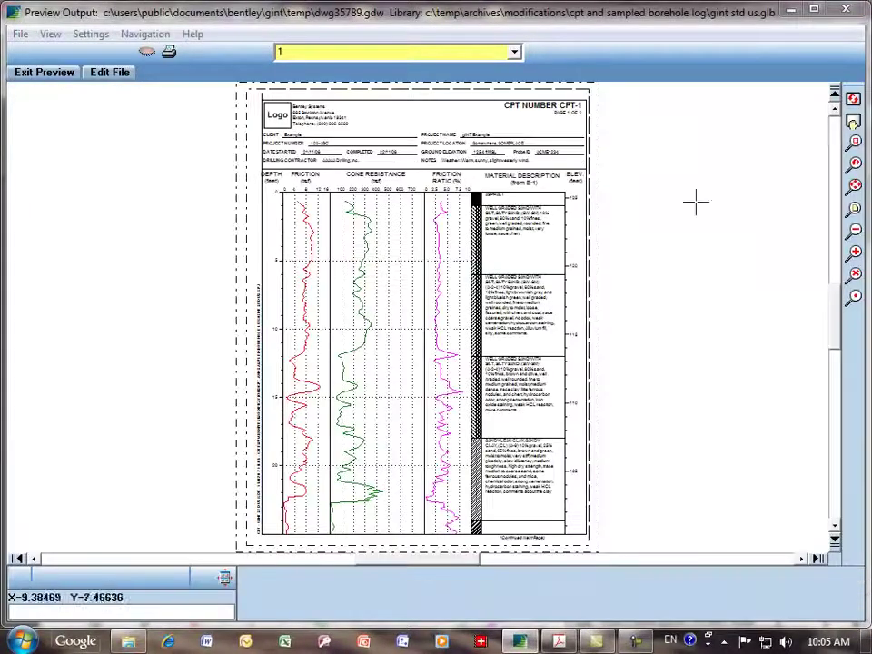
- Zoom in on the friction ratio and material description columns labelled (from B-1)
click(855, 121)
click(435, 162)
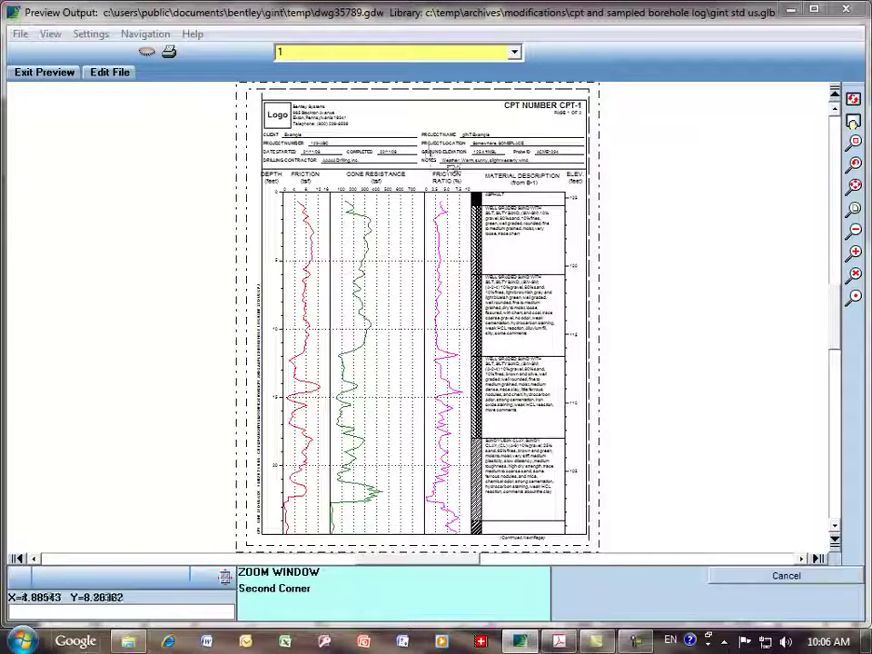
click(633, 274)
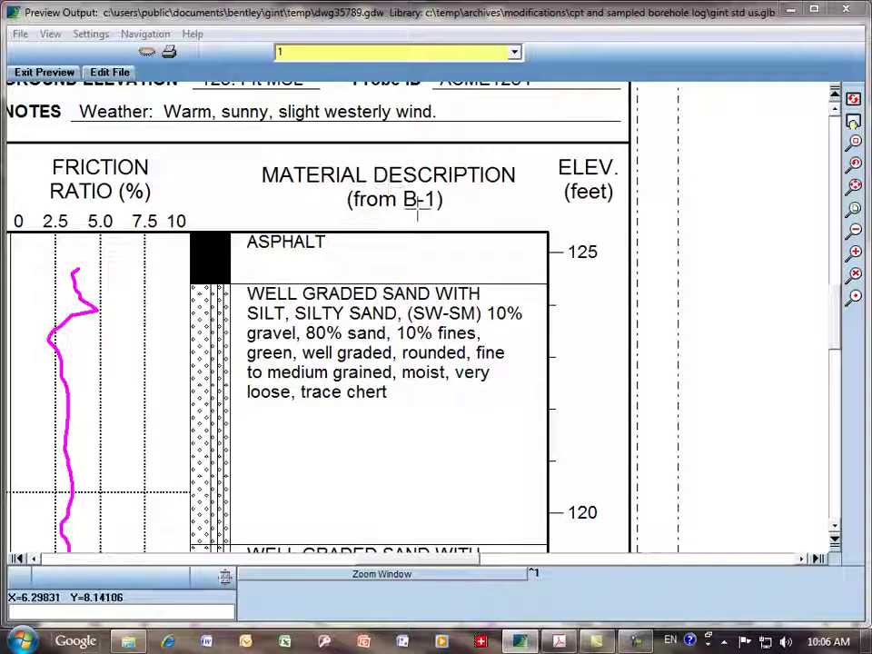
- Exit the CPT-1 log preview back to the Output Logs screen
click(43, 71)
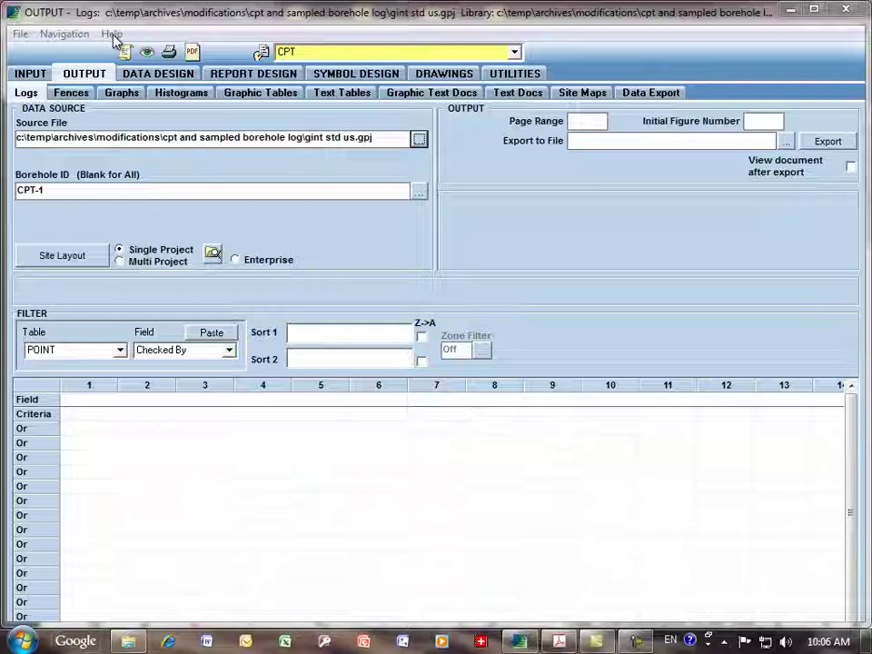
- Open the gINT V8i Webpage from Help's Internet Links
click(113, 35)
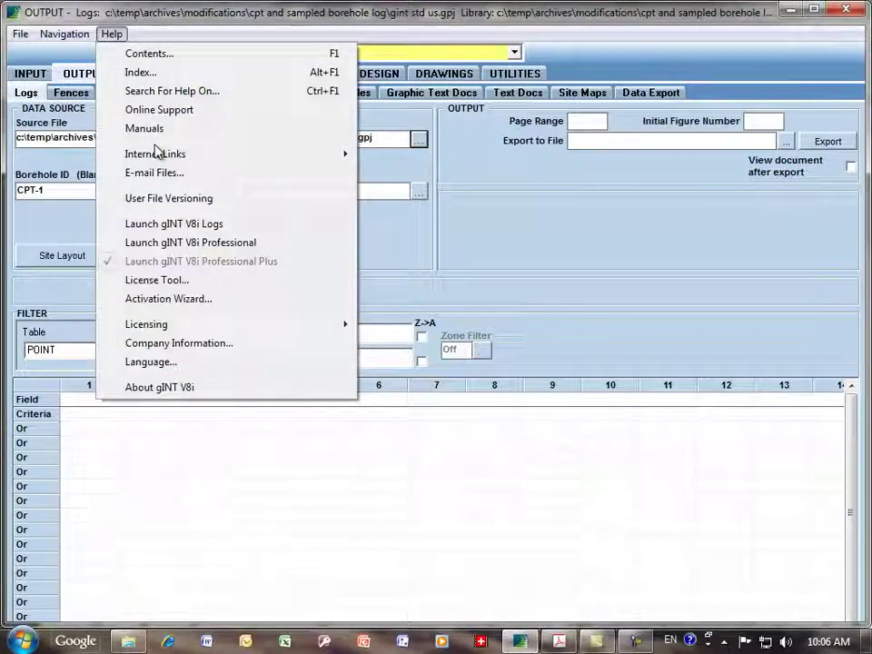
mouse_move(156, 155)
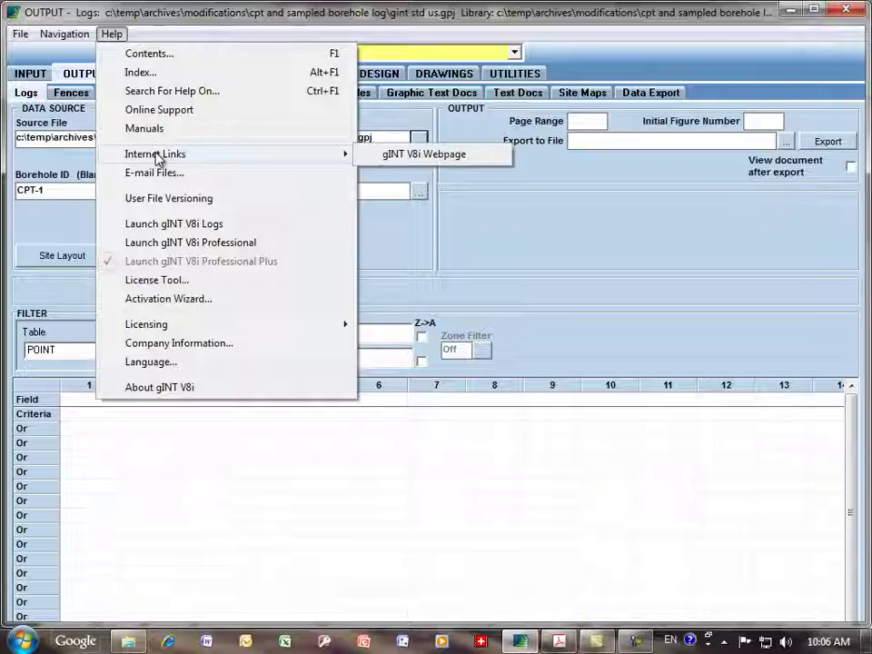
click(423, 156)
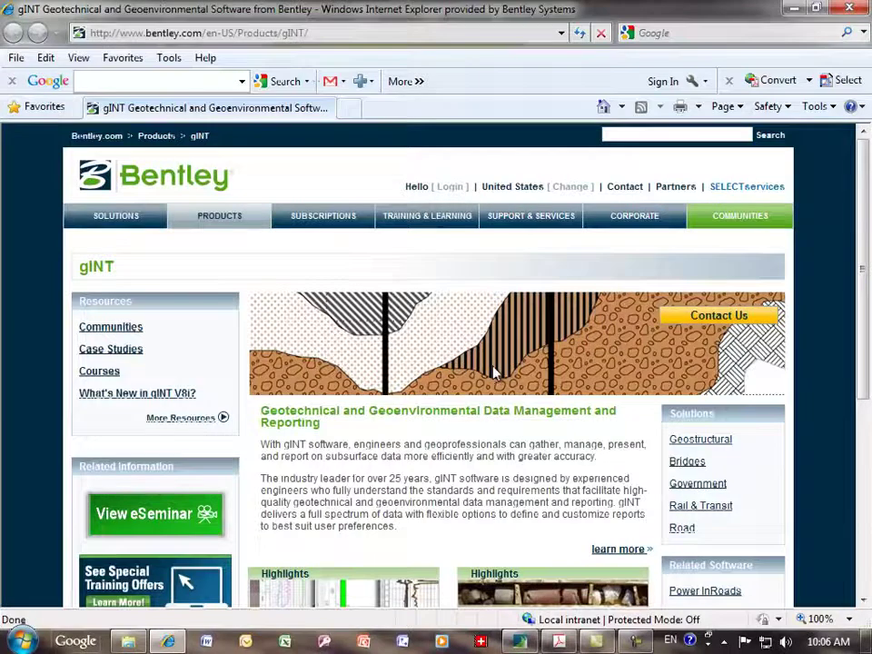
- Follow the Communities link under Resources to Bentley's Geotechnical Forum
scroll(491, 370, down, 2)
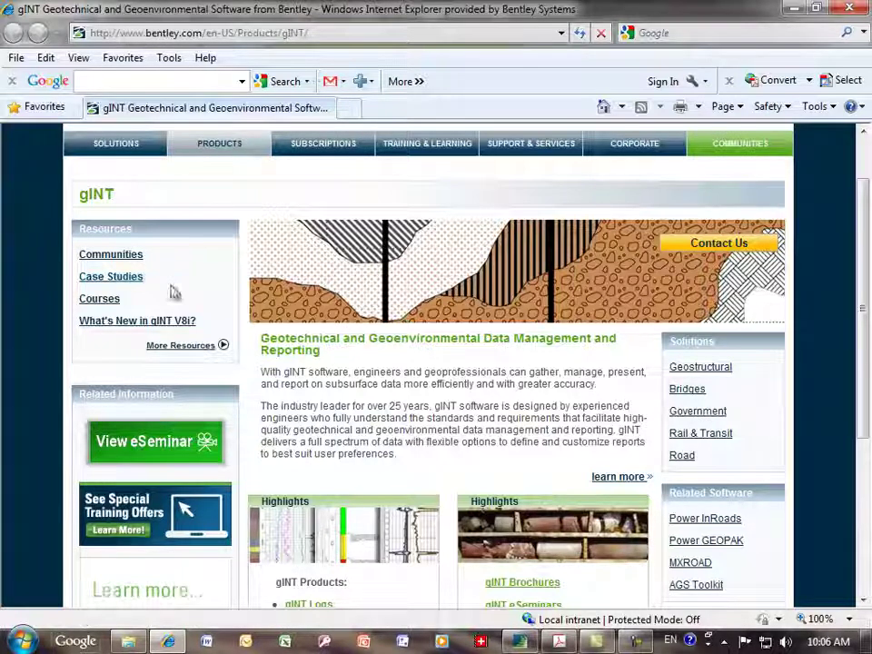
click(121, 256)
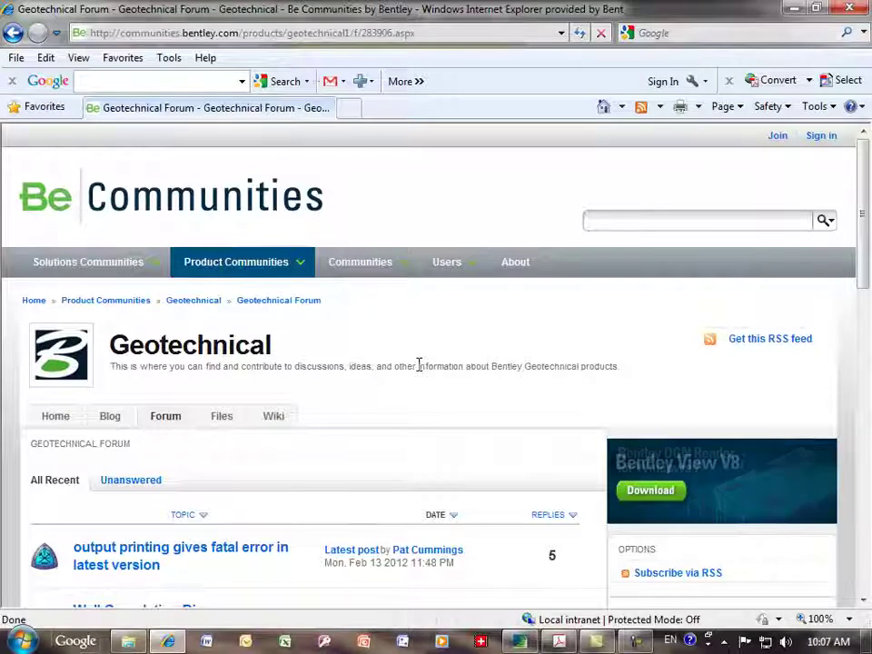
- Go from the Geotechnical wiki to its Downloads: Free Reports and Examples page
click(275, 419)
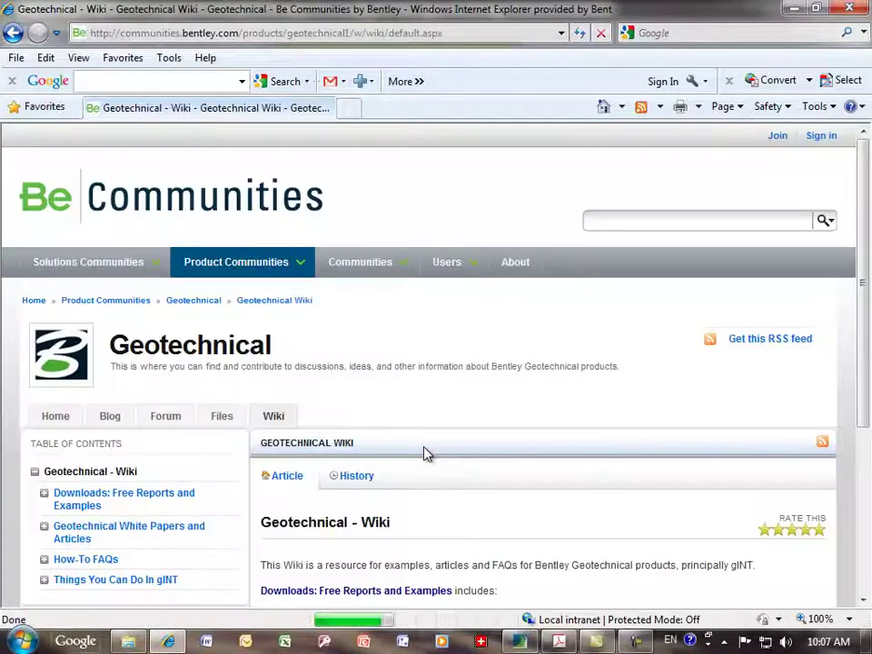
scroll(427, 453, down, 2)
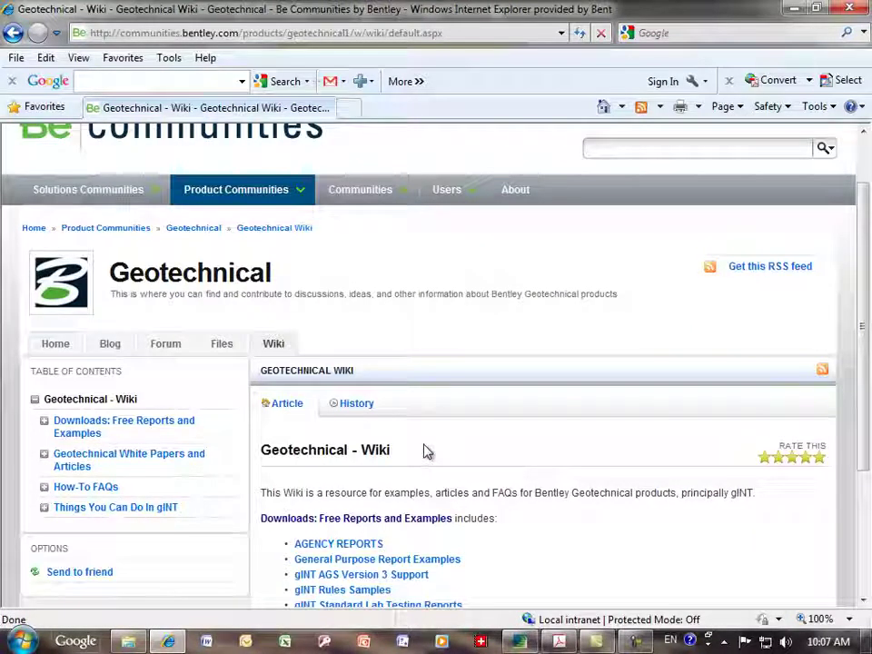
scroll(425, 452, down, 2)
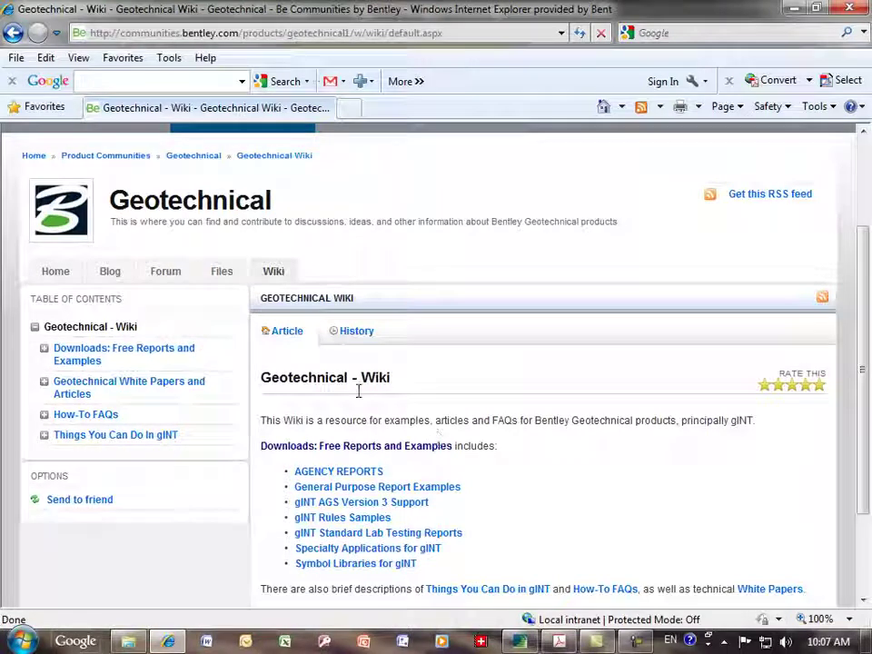
click(82, 354)
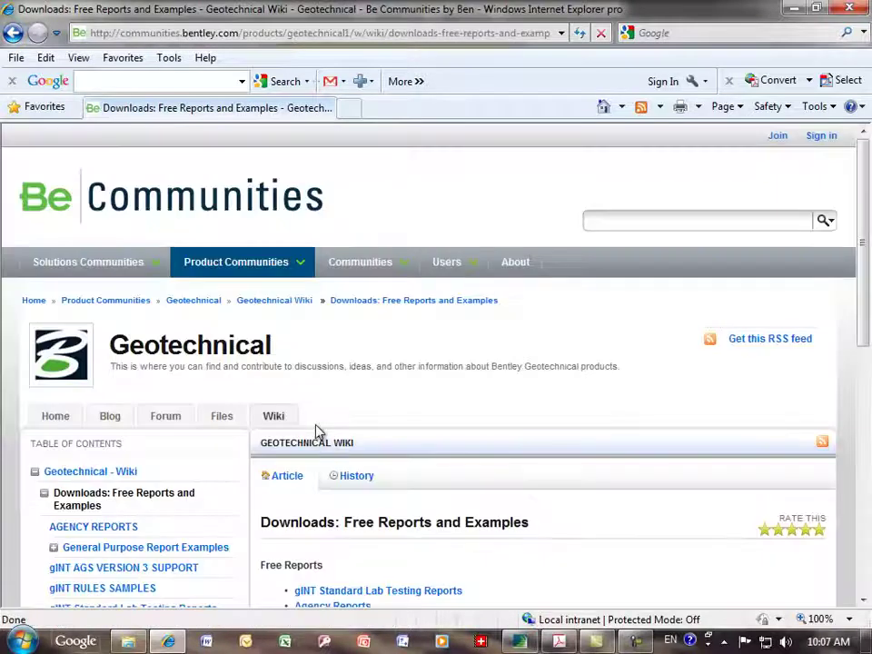
scroll(391, 417, down, 1)
scroll(391, 417, down, 1)
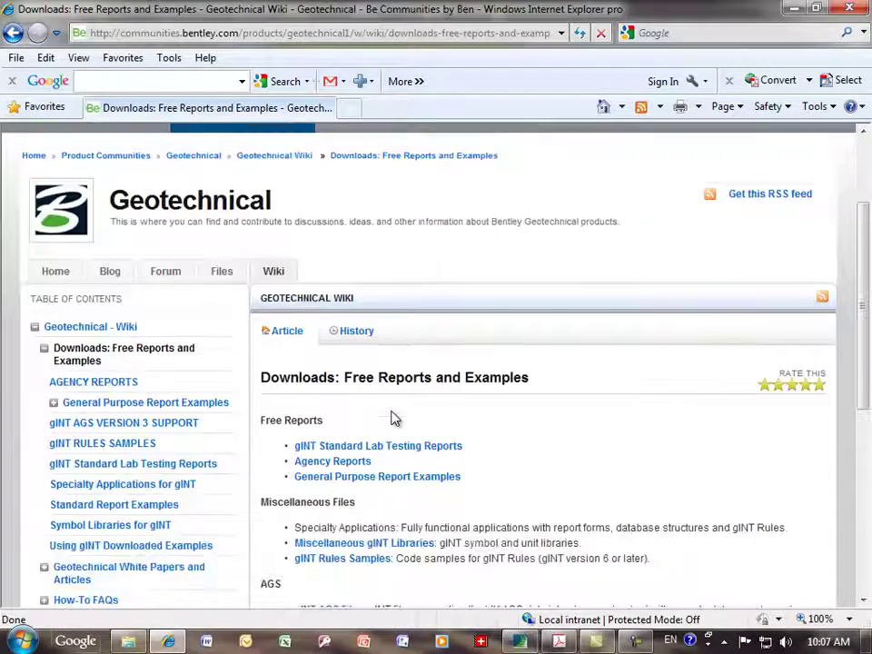
- Open Standard Report Examples and choose the Canada with Lab sample report PDF
click(130, 506)
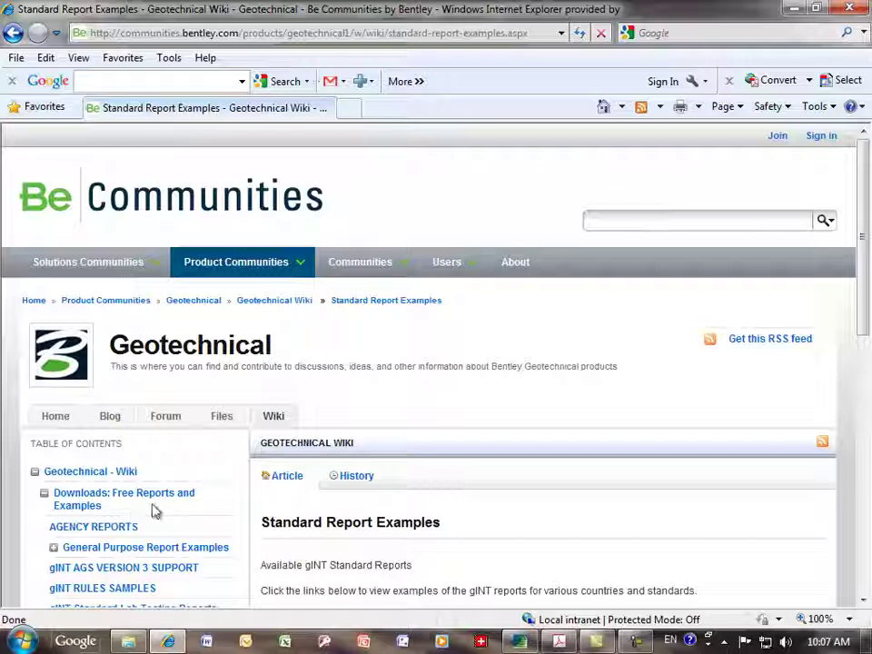
scroll(575, 520, down, 3)
scroll(574, 520, down, 2)
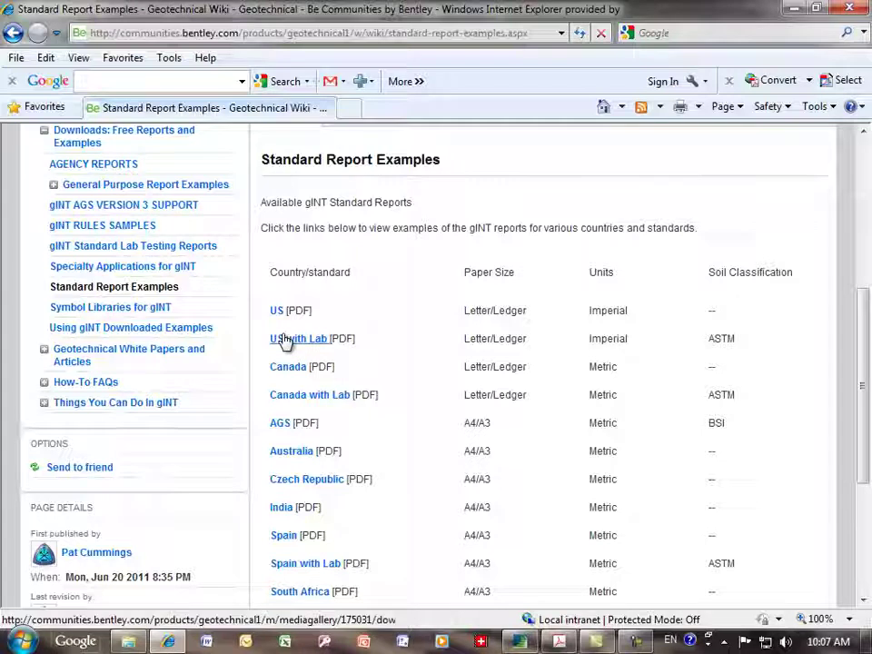
click(293, 394)
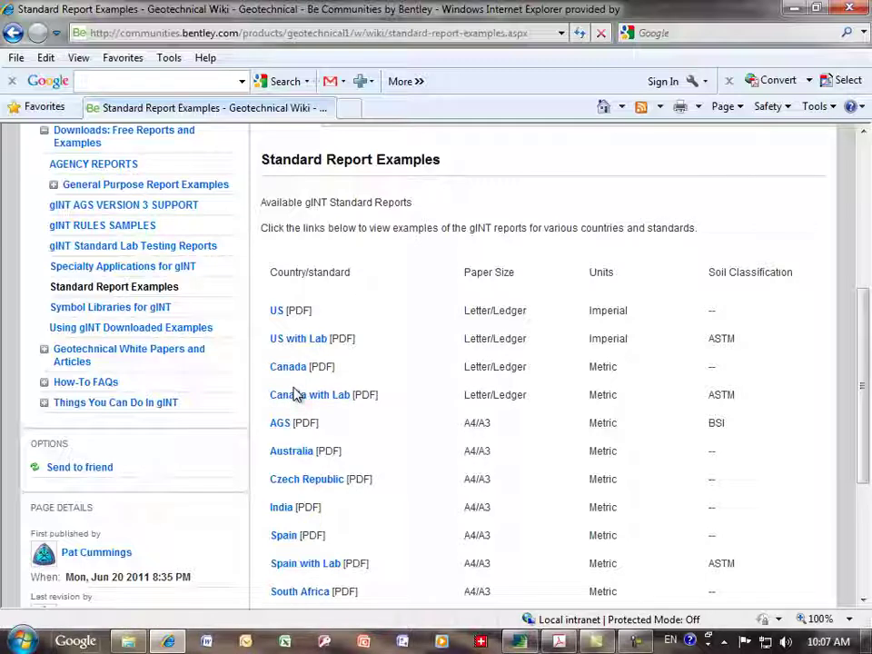